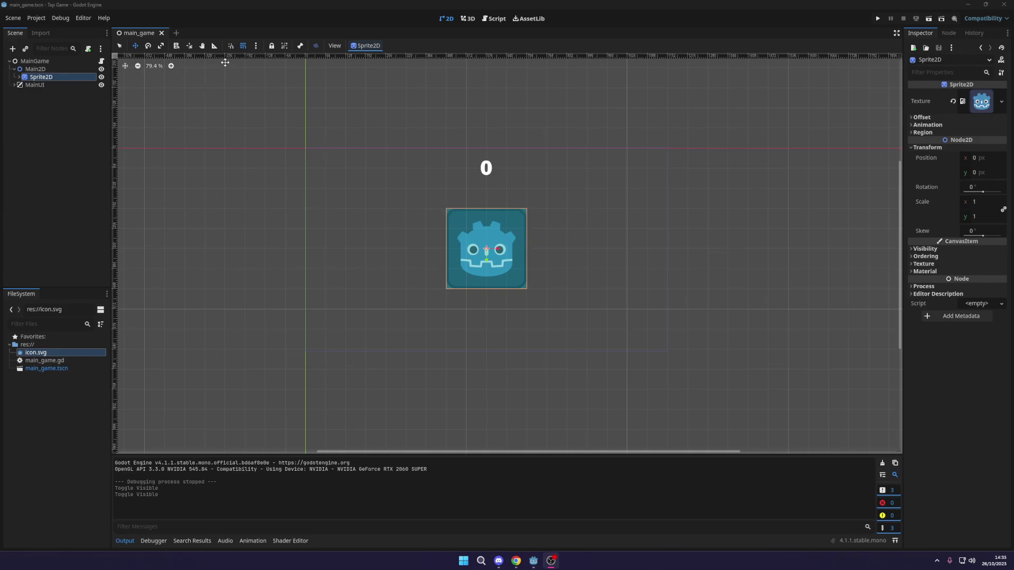
Bring the Godot editor forward and check the project's renderer, leaving it unchanged
click(83, 7)
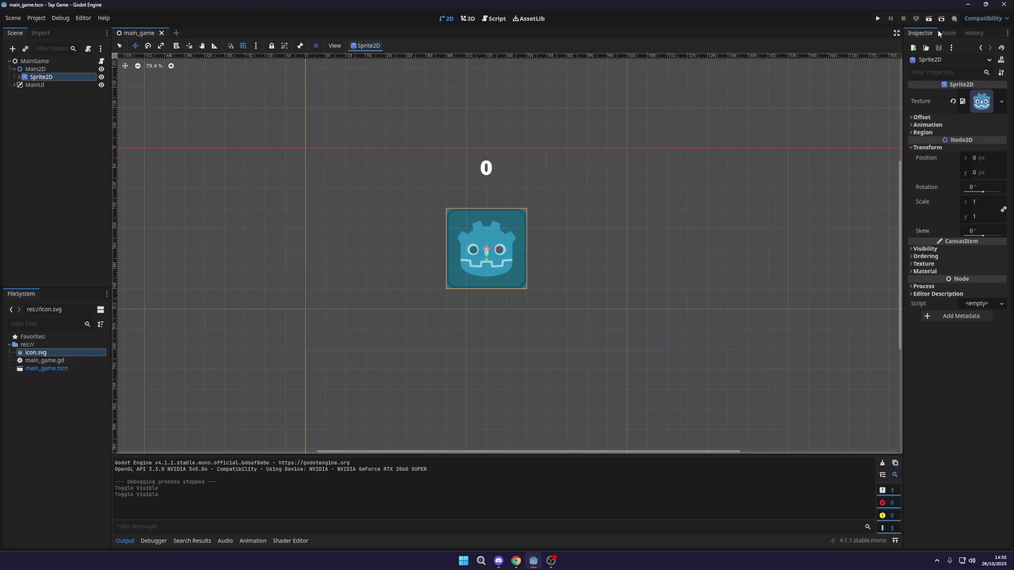
click(982, 19)
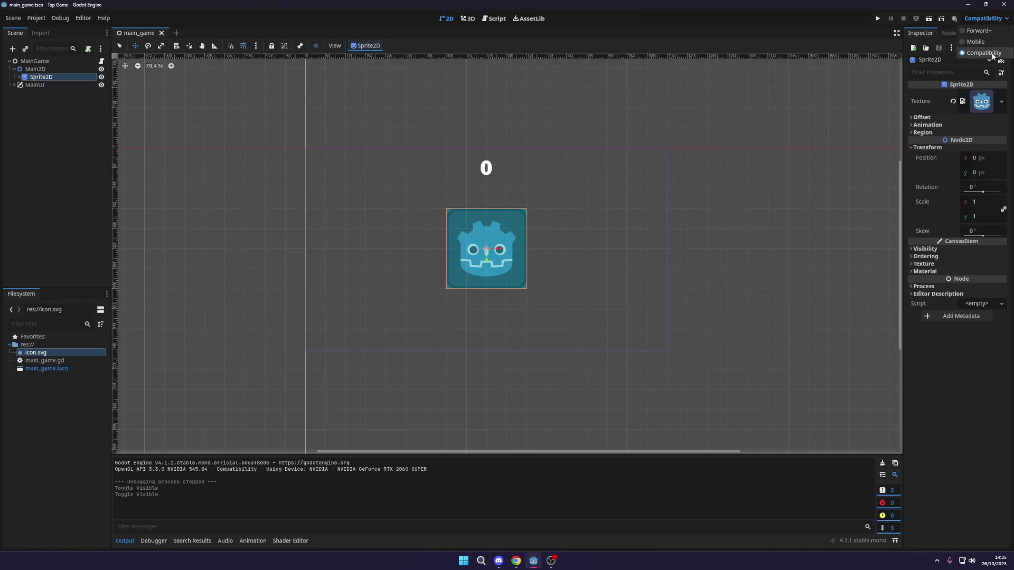
key(Escape)
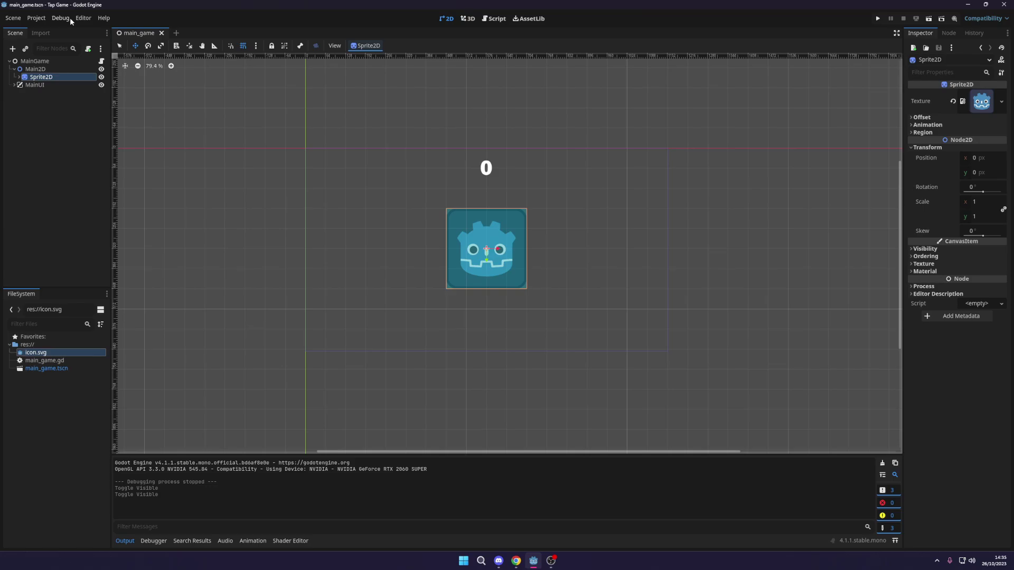
Run the Tap Game with F5 and tap the Godot icon until the counter reaches 50
click(34, 18)
key(F5)
click(501, 275)
click(501, 275)
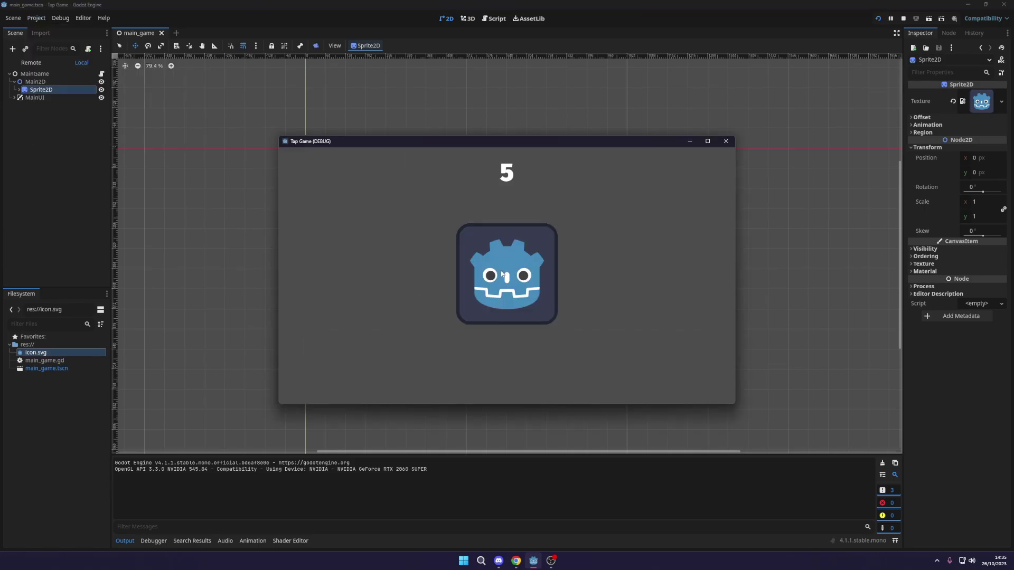
click(501, 275)
click(501, 274)
triple_click(501, 274)
triple_click(508, 277)
triple_click(515, 278)
triple_click(522, 279)
triple_click(523, 280)
triple_click(523, 280)
double_click(523, 280)
triple_click(524, 280)
triple_click(524, 280)
click(523, 280)
triple_click(523, 281)
triple_click(522, 281)
triple_click(521, 282)
double_click(521, 282)
Close the test game and bring up Editor > Manage Export Templates, moving it up-left
click(726, 141)
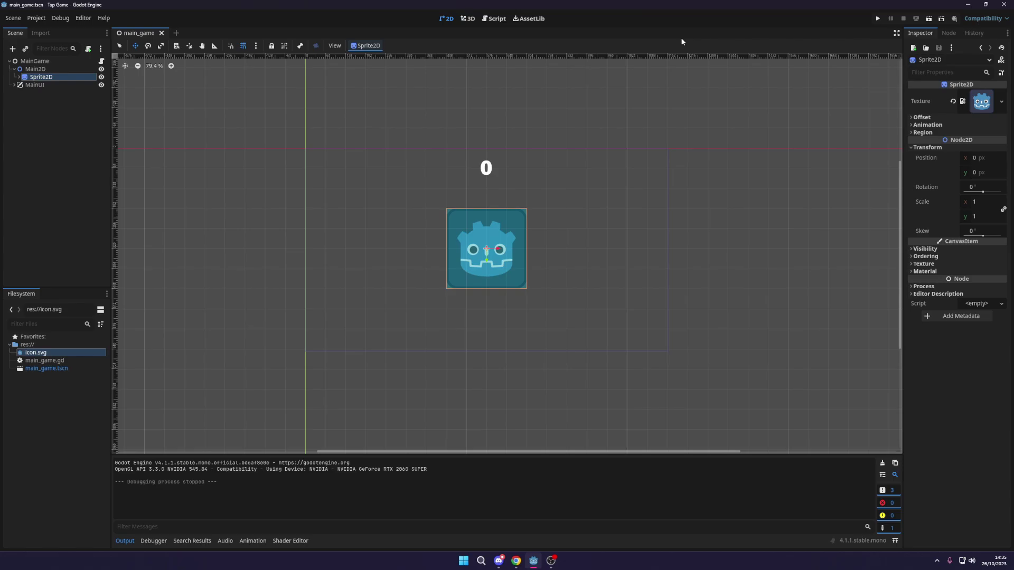
click(82, 19)
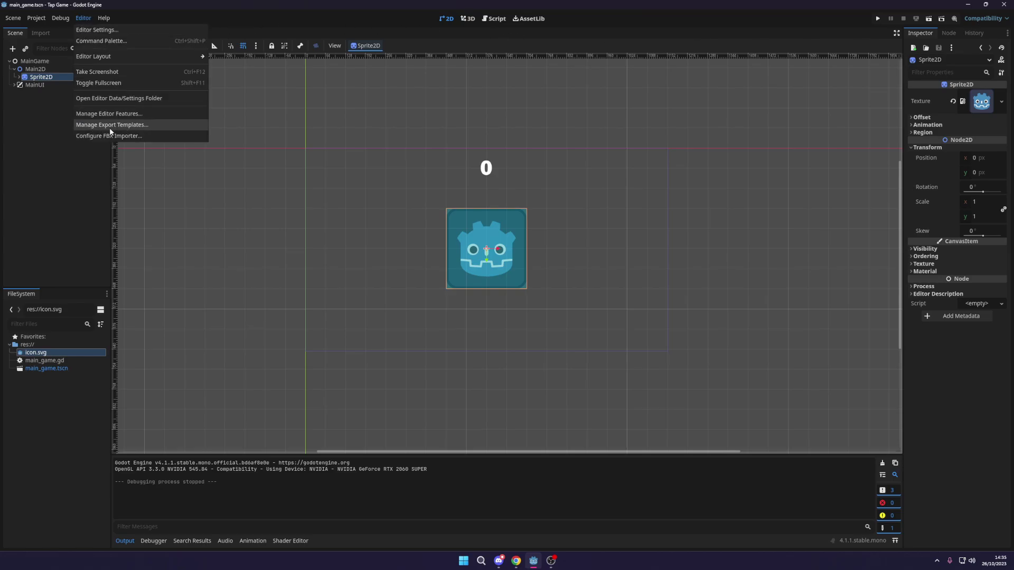
click(131, 126)
drag(440, 220, 310, 106)
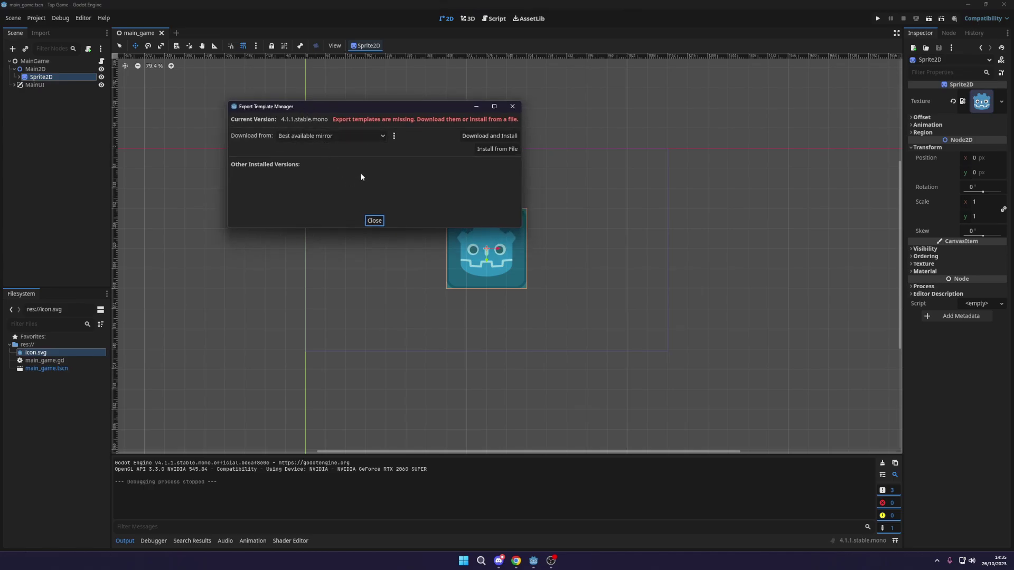
Select the Official GitHub Releases mirror and download and install the 4.1.1 export templates
click(351, 133)
click(354, 156)
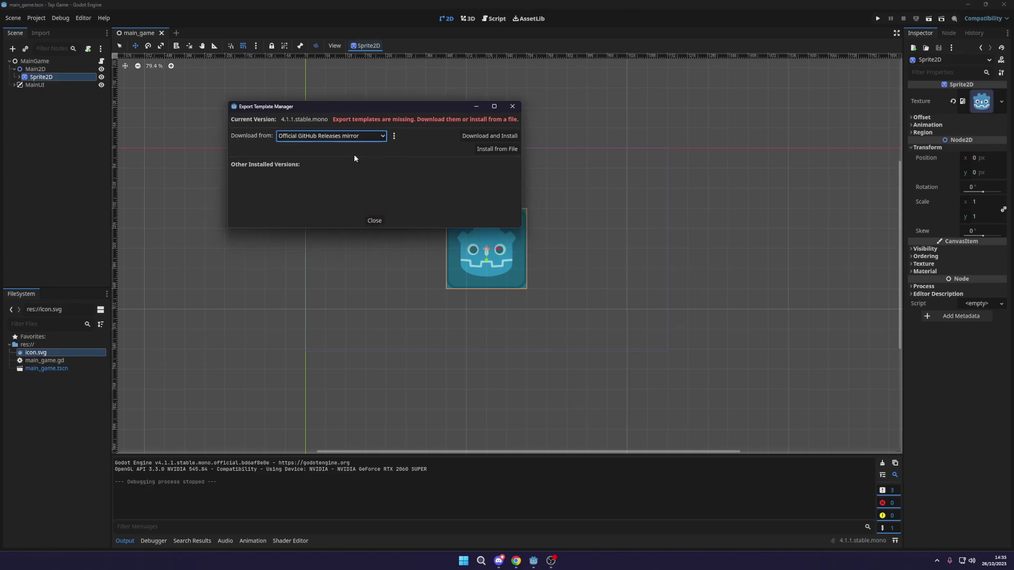
click(394, 137)
click(317, 136)
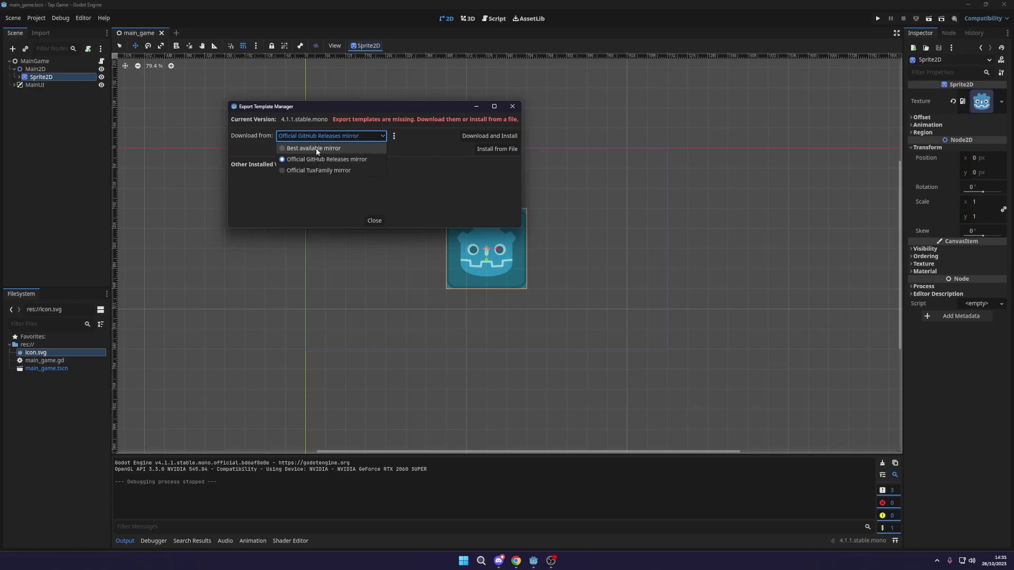
click(316, 148)
click(312, 136)
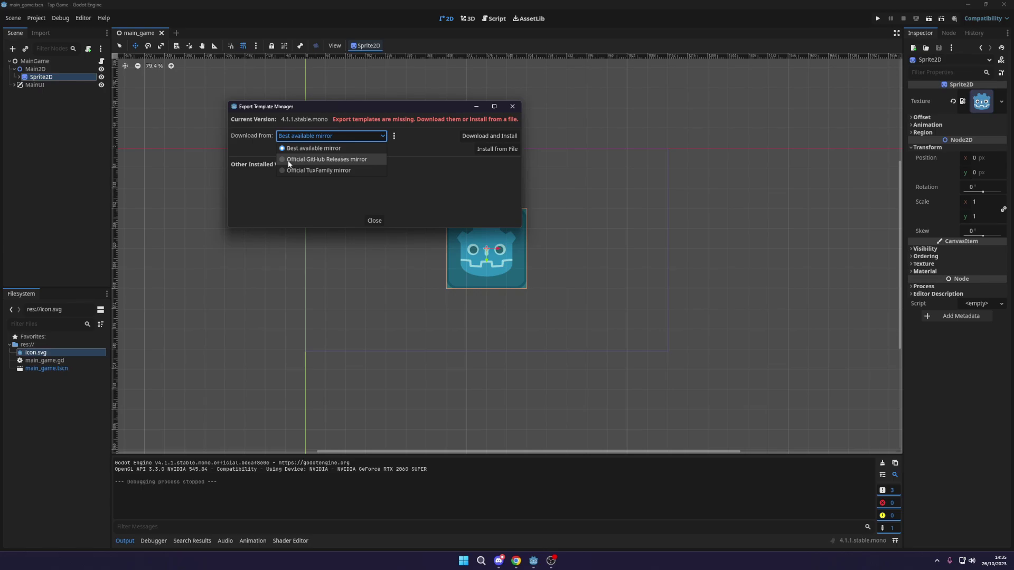
click(322, 162)
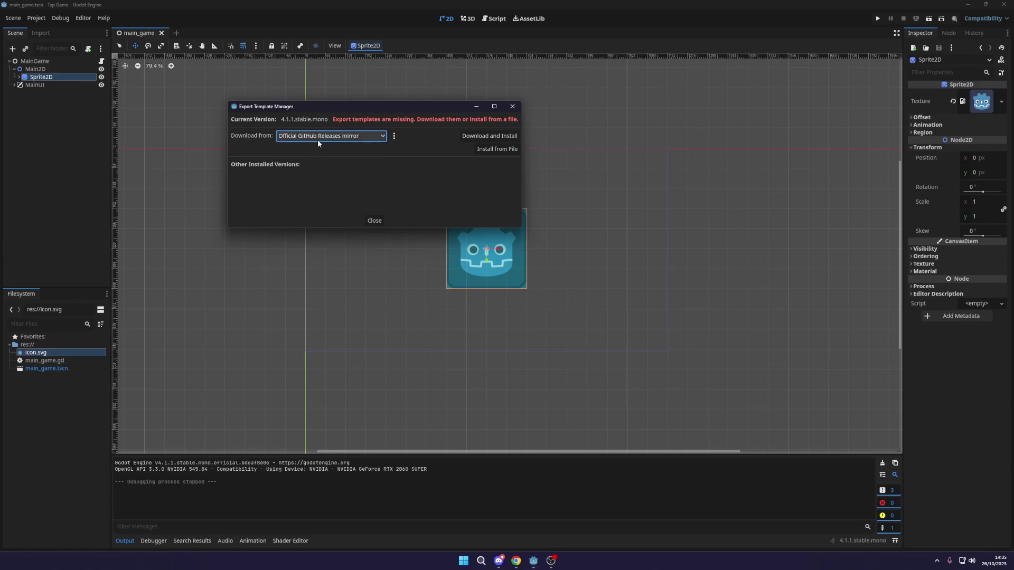
click(489, 136)
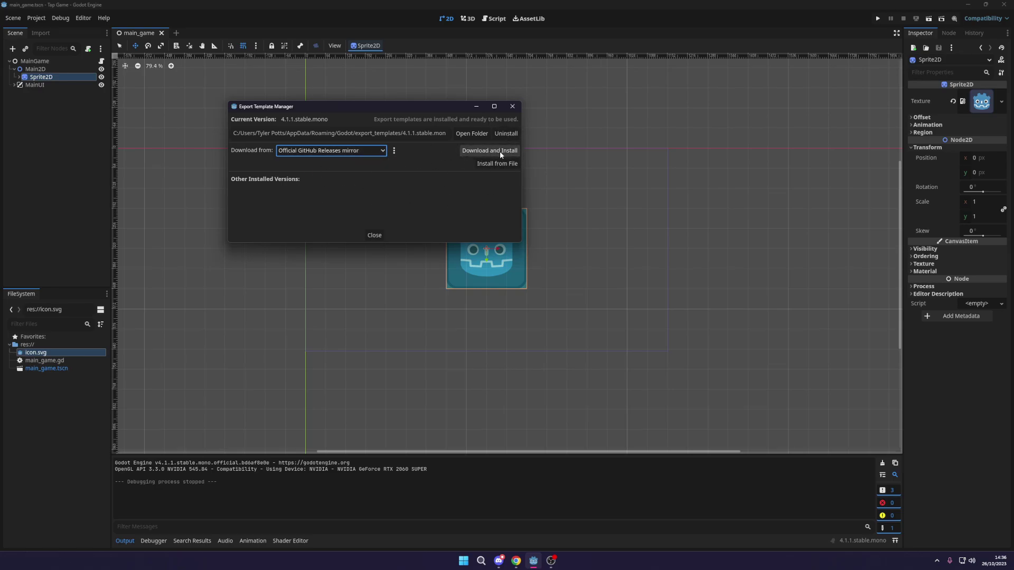
Close the template manager and show Project > Export's list of platforms available to add
click(376, 237)
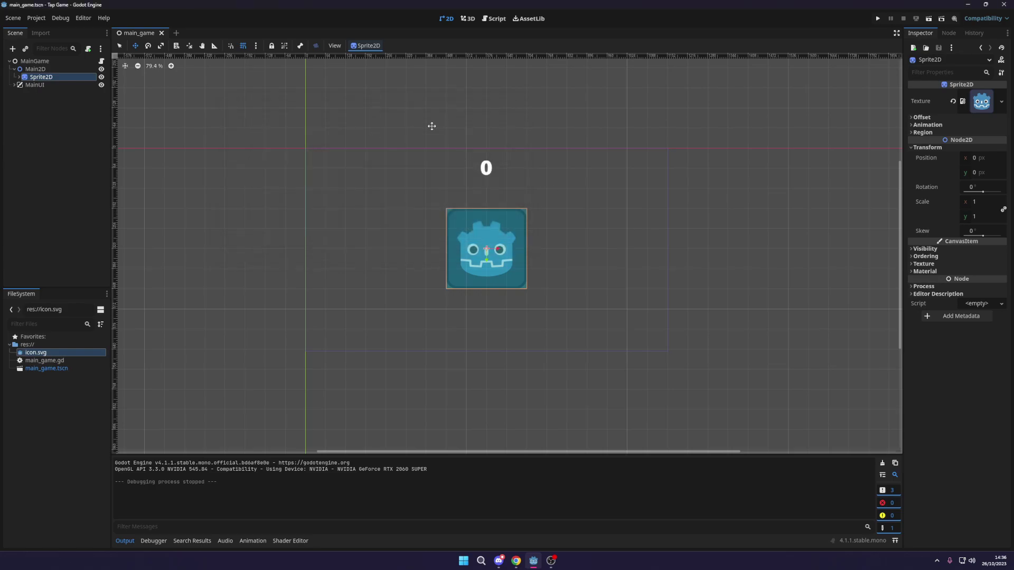
click(36, 18)
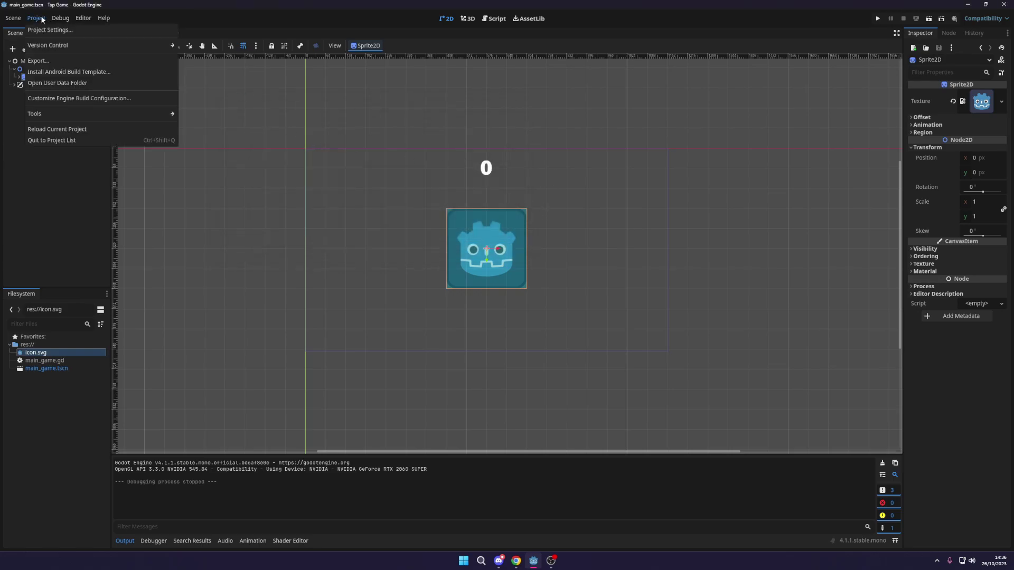
click(50, 60)
drag(400, 113, 347, 82)
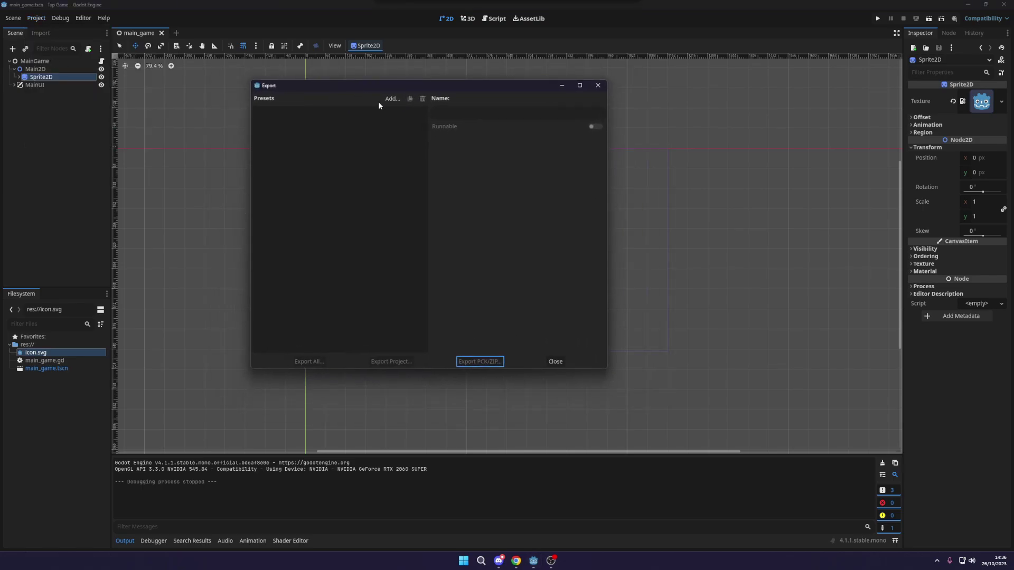
click(393, 99)
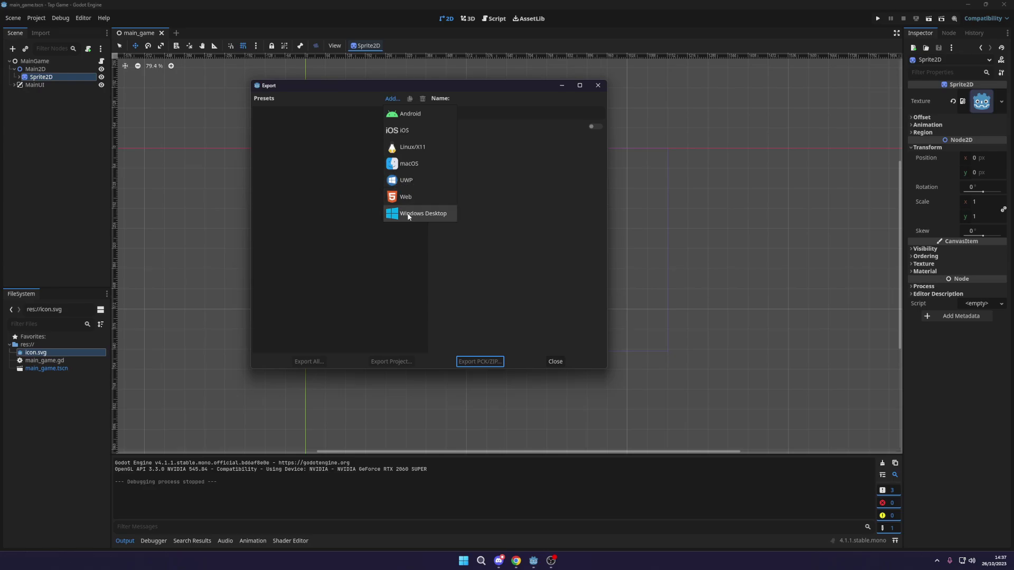
Add a Windows Desktop preset, trying name edits but keeping the name Windows Desktop
click(431, 215)
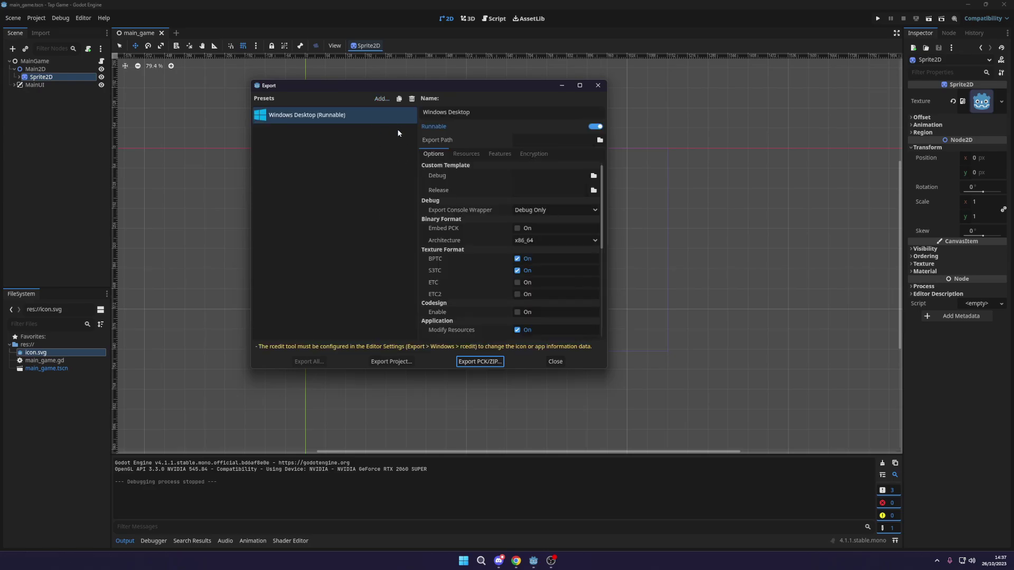
click(493, 112)
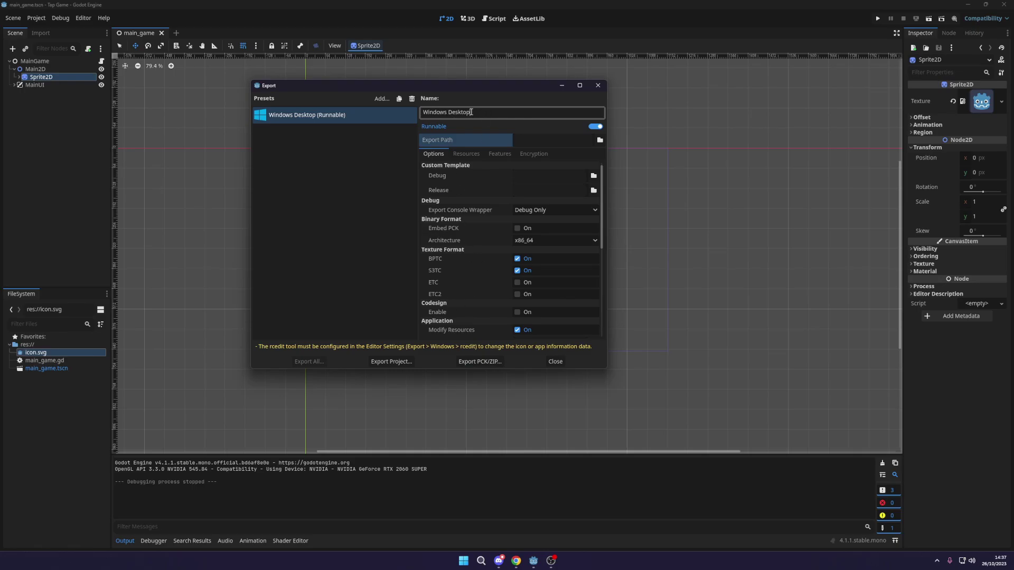
text(Low)
key(ctrl+BackSpace)
text(Debug)
double_click(486, 113)
key(BackSpace)
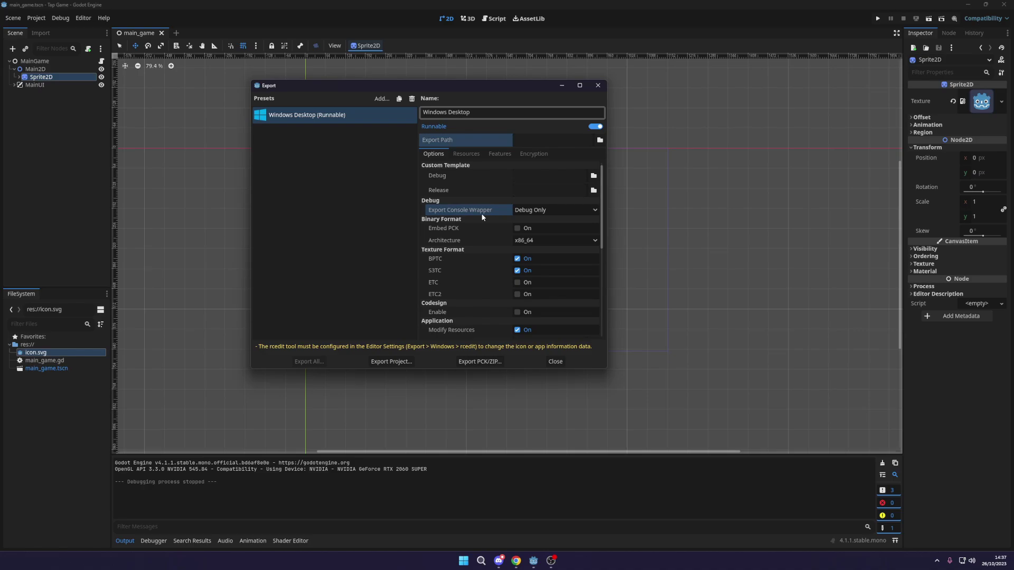
Set Export Console Wrapper to No, enable Embed PCK, and scroll to the Application section
click(440, 209)
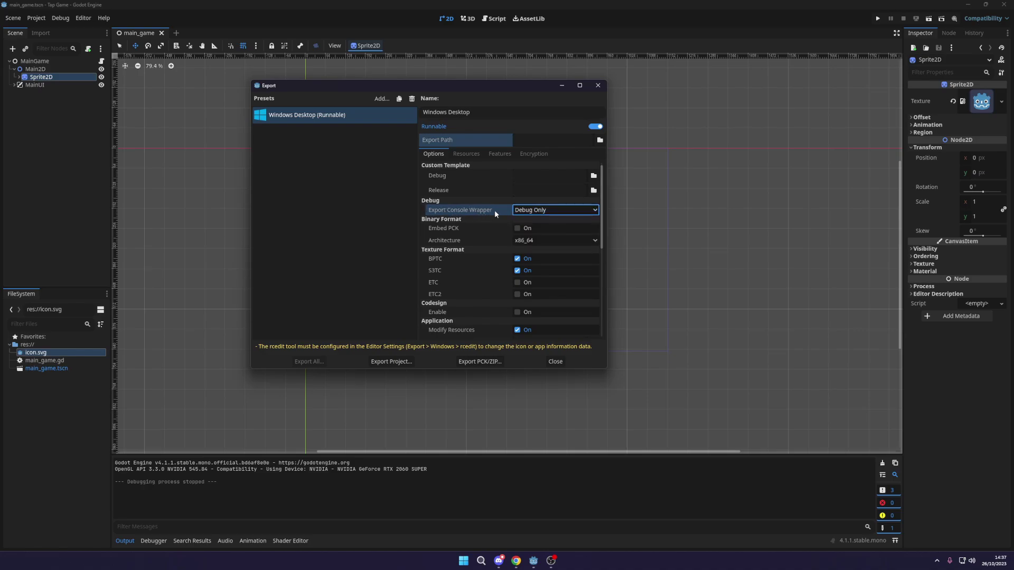
click(524, 212)
click(524, 224)
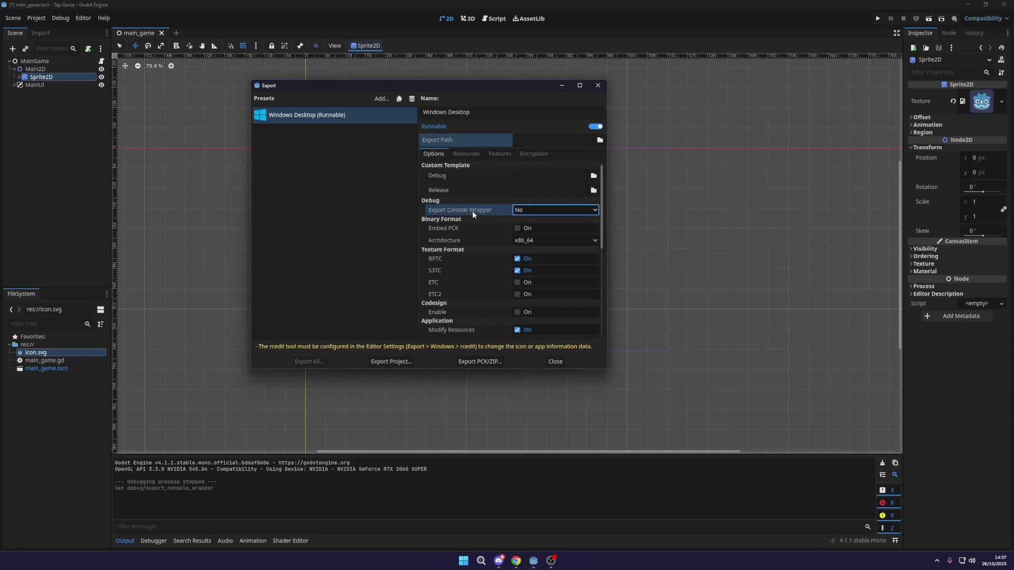
click(161, 489)
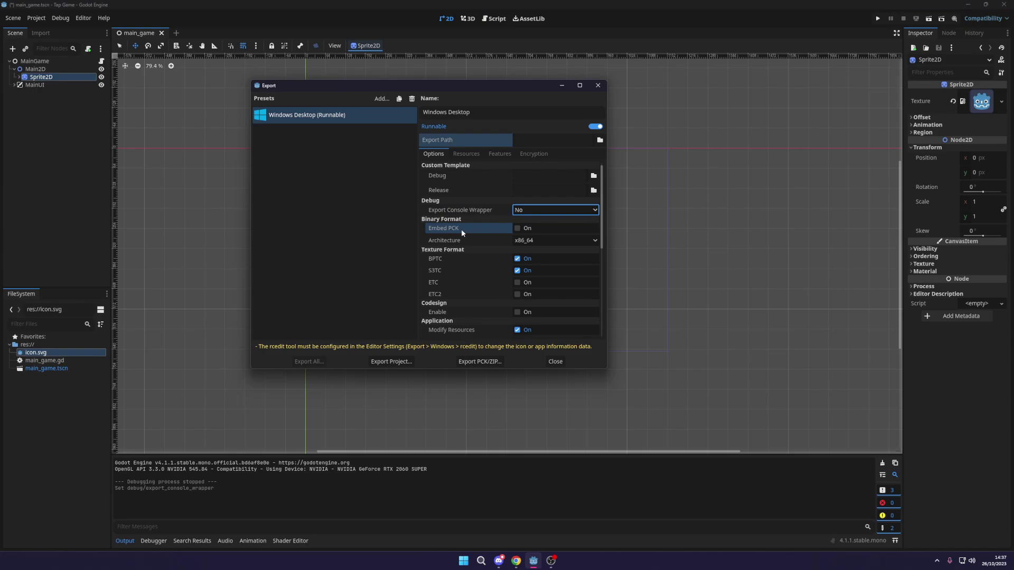
click(518, 229)
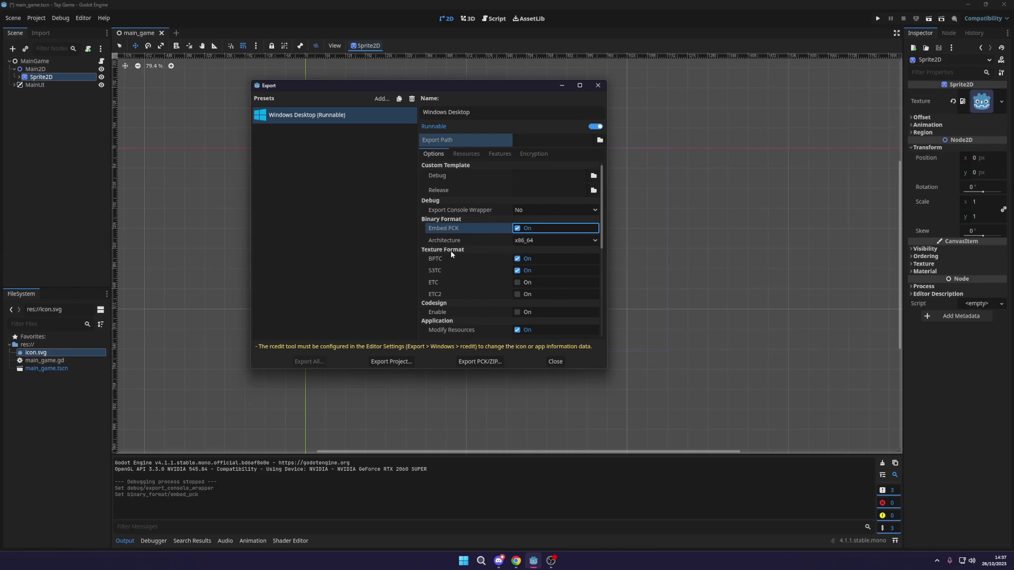
scroll(488, 255, down, 5)
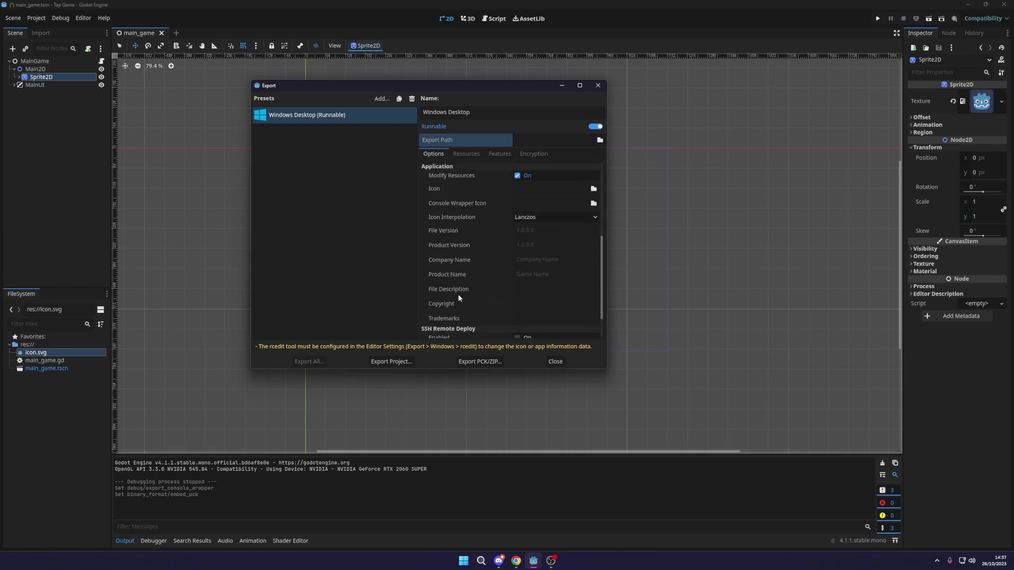
scroll(458, 293, up, 1)
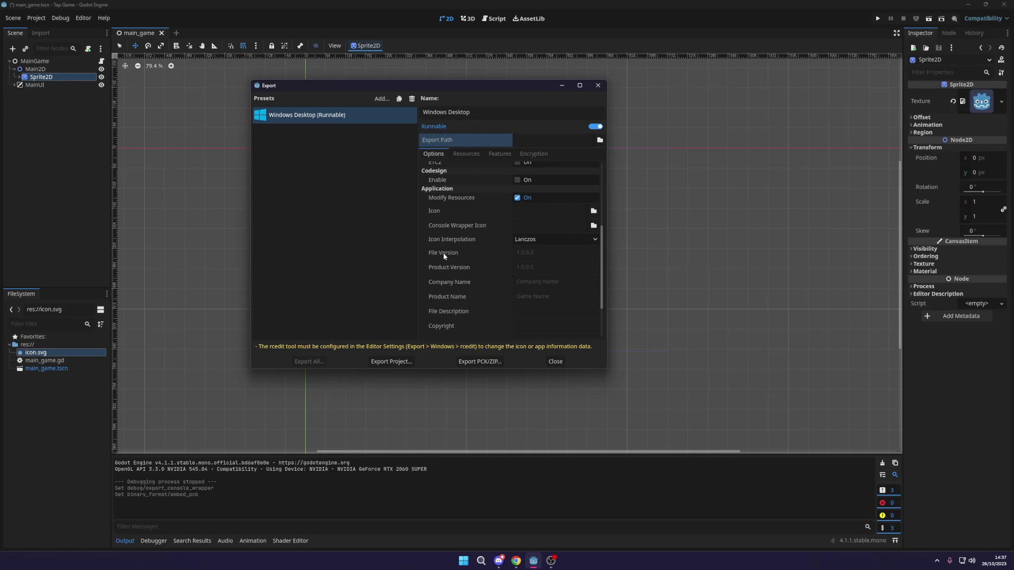
click(496, 257)
Set both File Version and Product Version to 1.0.0.0
click(495, 272)
click(549, 284)
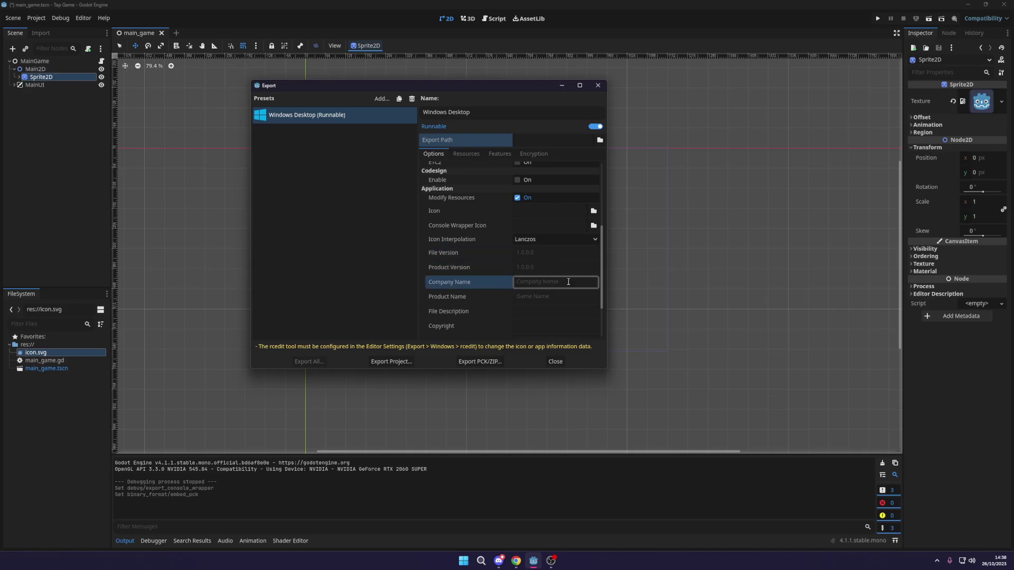
click(523, 267)
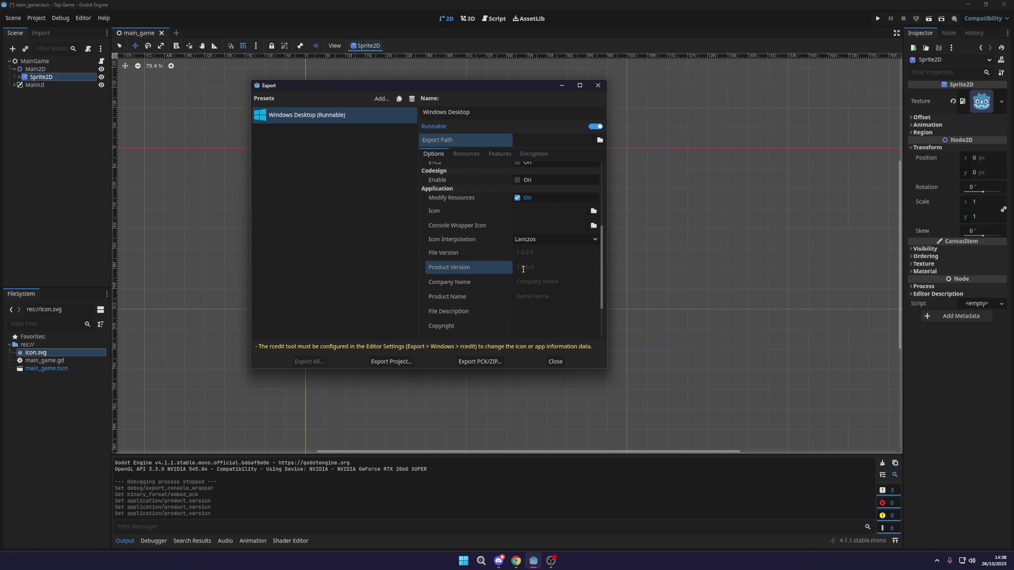
click(523, 267)
text(1)
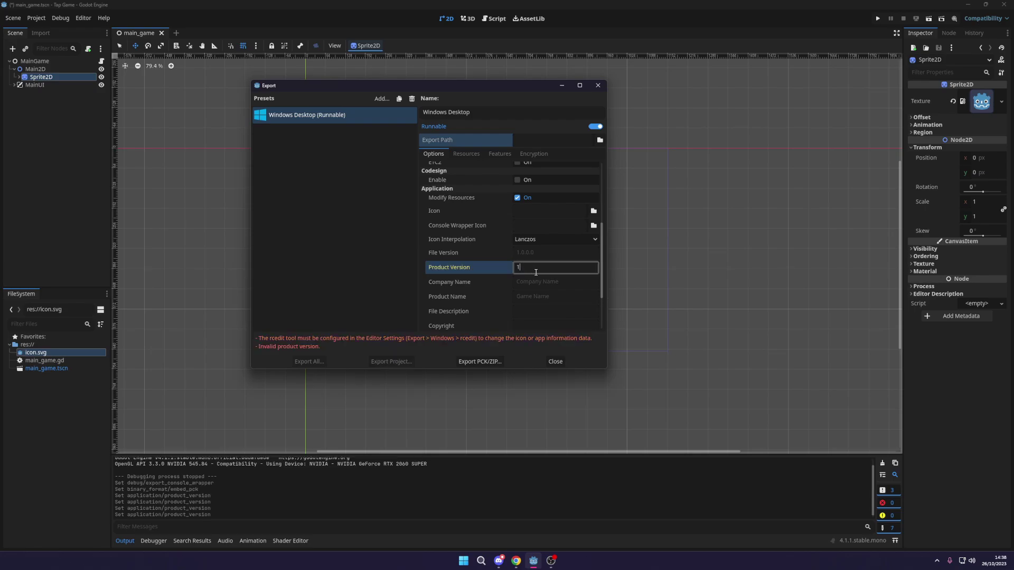
text(.0.0)
click(575, 254)
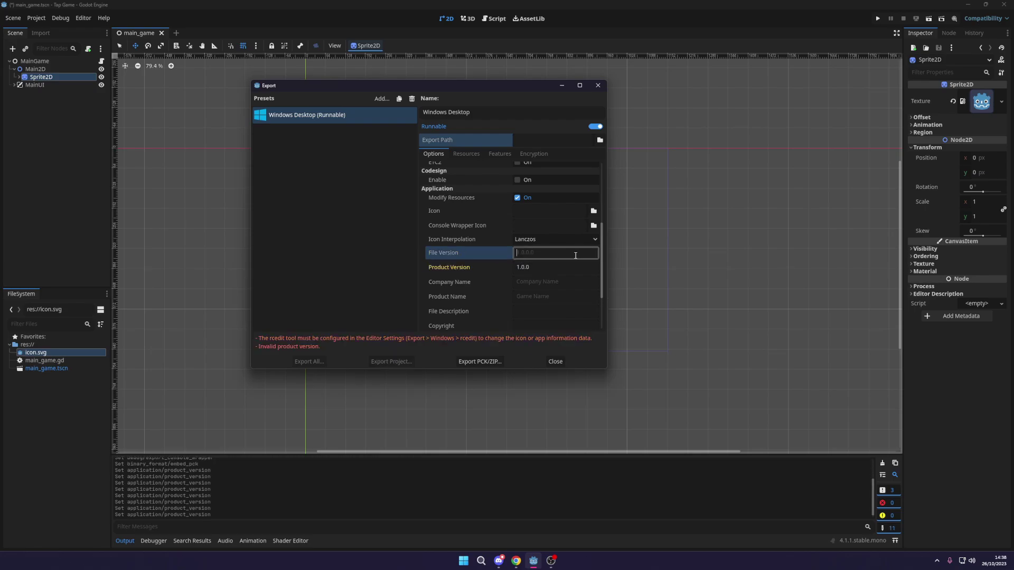
text(1.0.0.0)
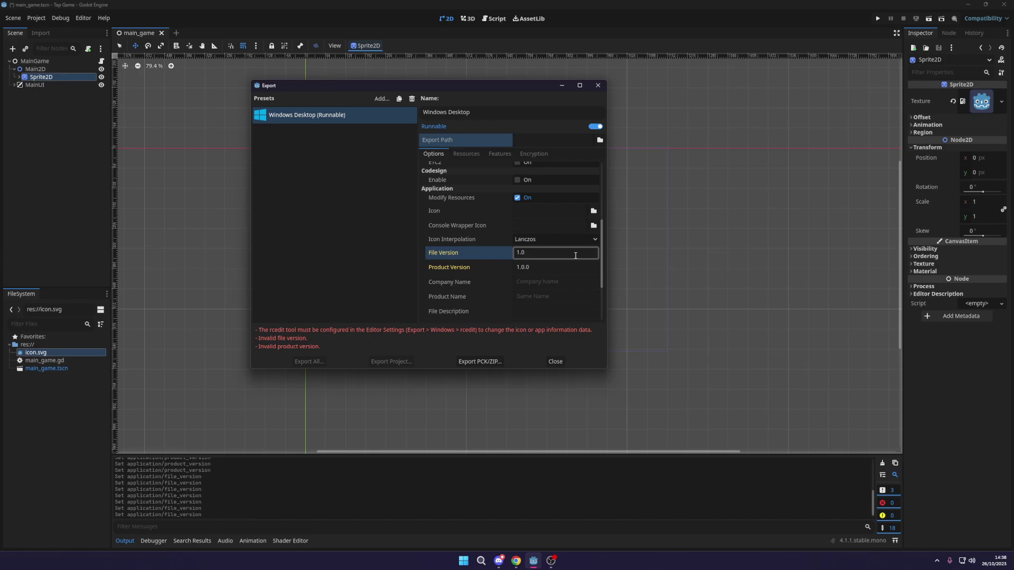
click(543, 267)
text(.0.0)
Enter the studio's company name and set Product Name to TapGame
click(532, 285)
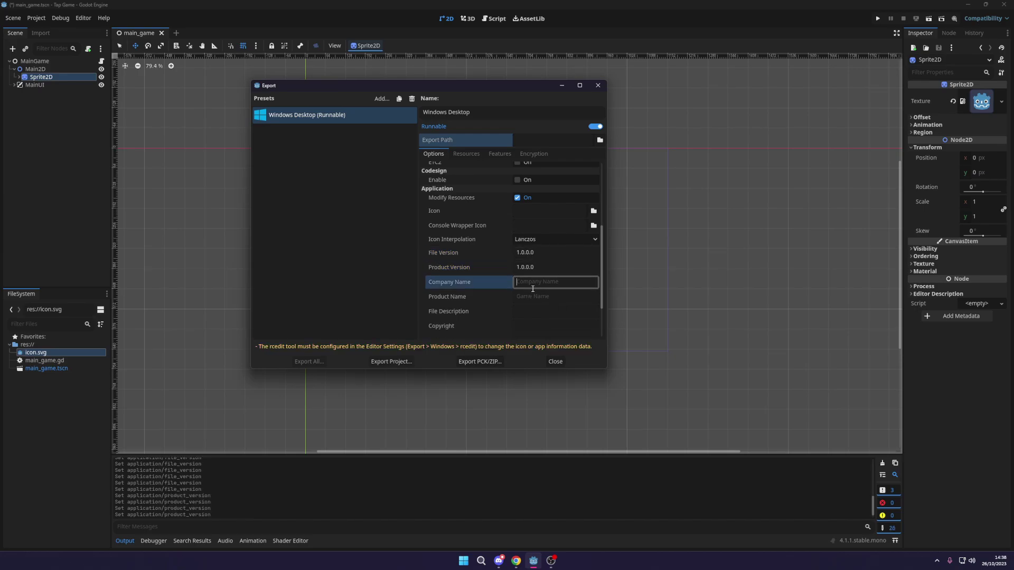
text(muddywe)
text(lfstudios)
click(579, 294)
text(TapGame)
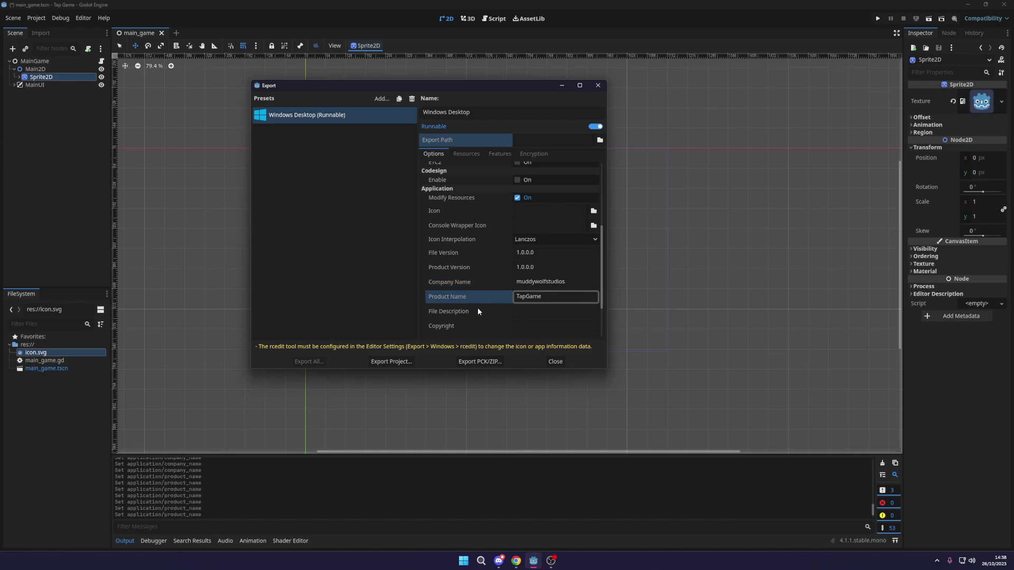
scroll(483, 321, down, 2)
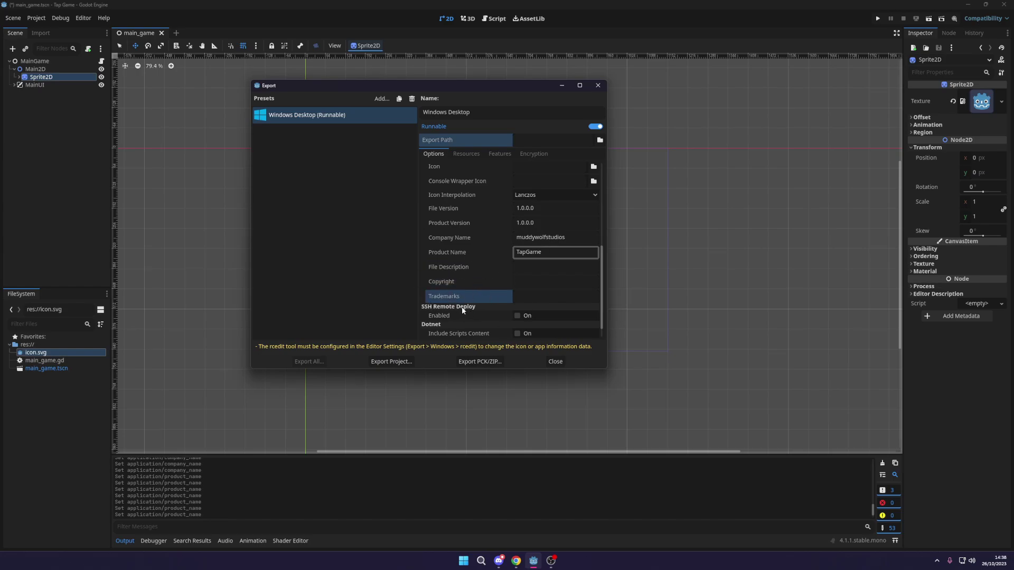
scroll(480, 291, down, 1)
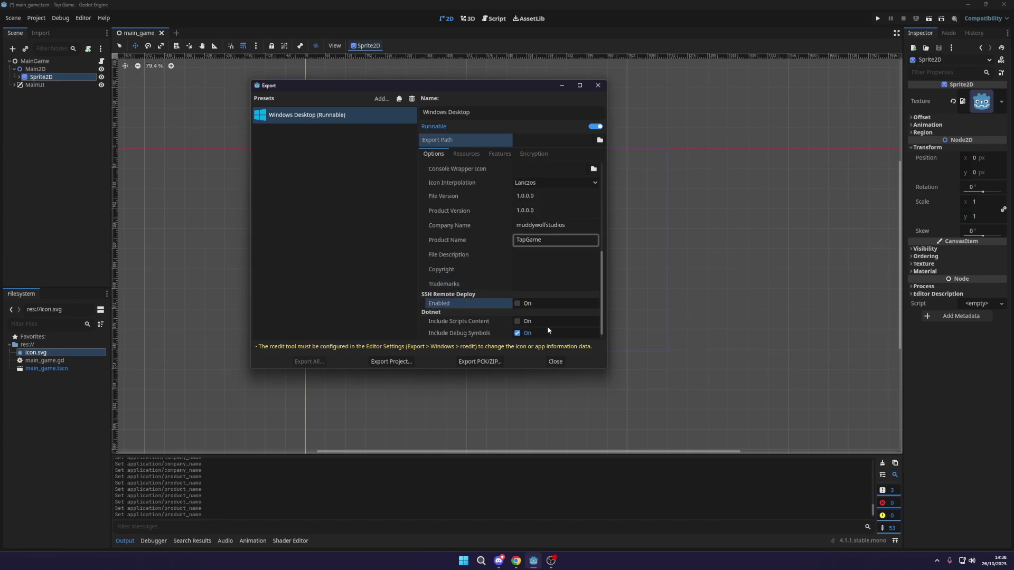
scroll(528, 211, up, 5)
click(466, 153)
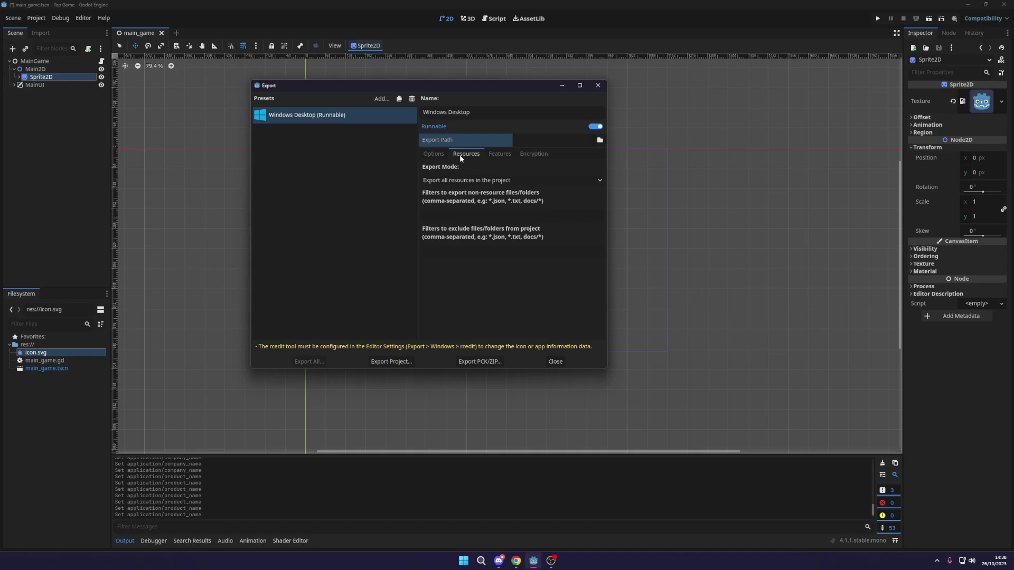
click(500, 154)
click(533, 153)
click(434, 153)
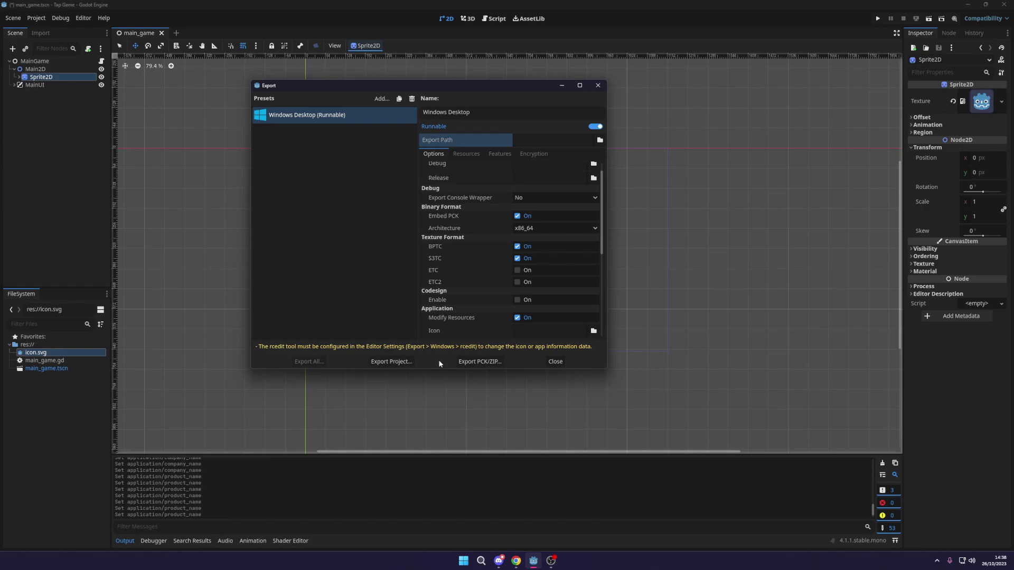
click(389, 119)
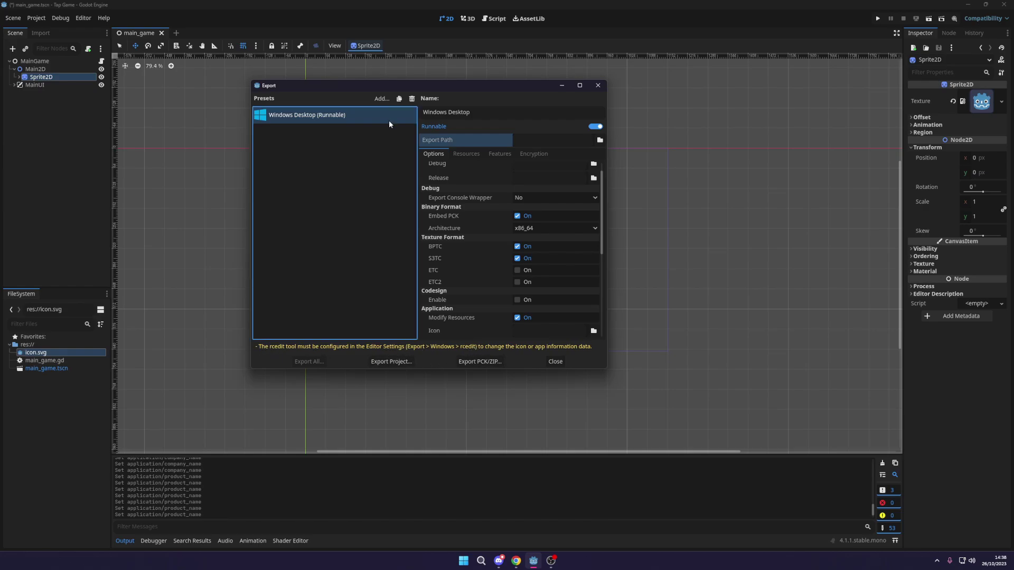
Export the project without debug, saving Tap Game.exe into a newly created Builds folder
click(397, 362)
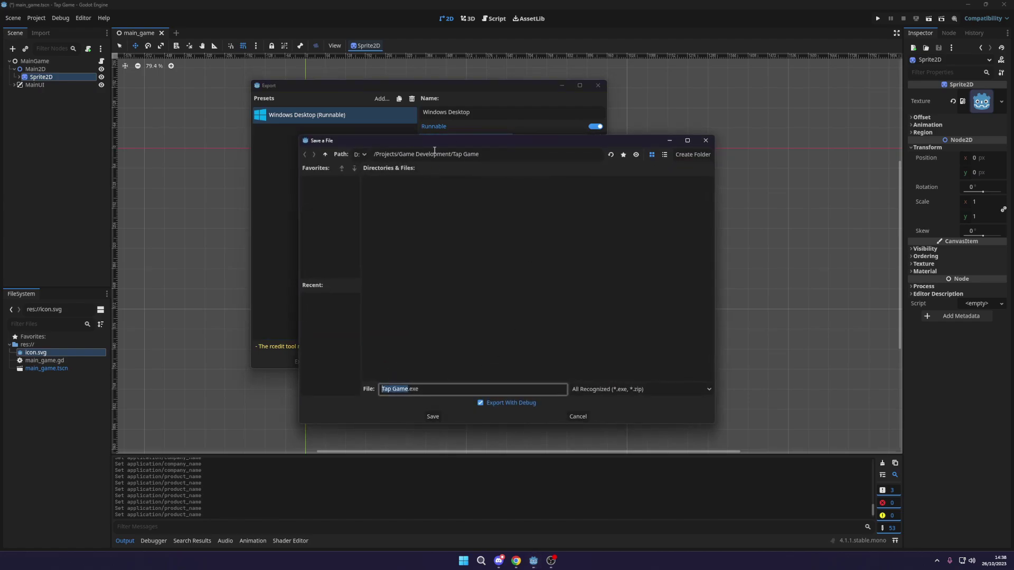
click(495, 405)
click(487, 237)
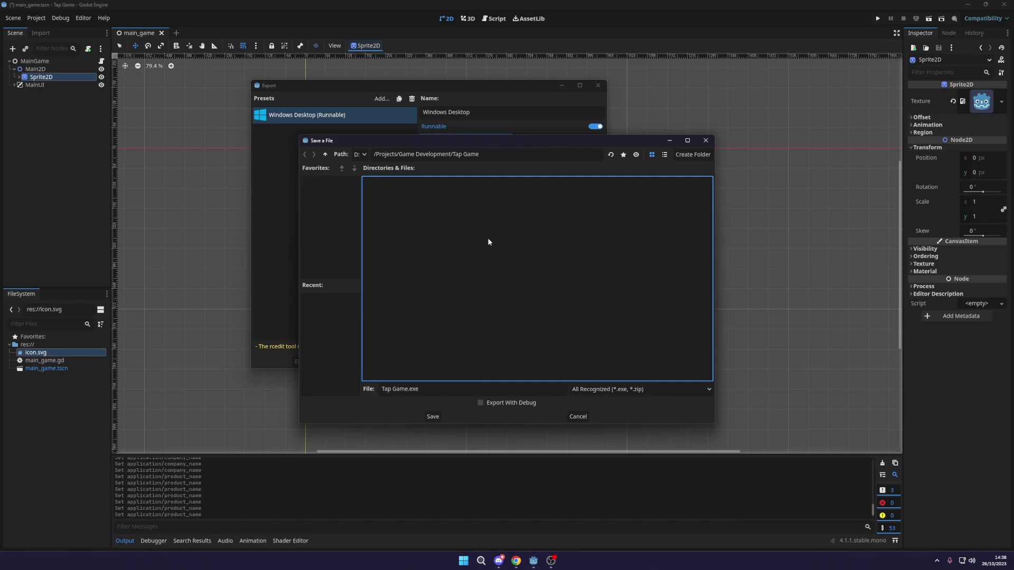
right_click(417, 202)
click(439, 206)
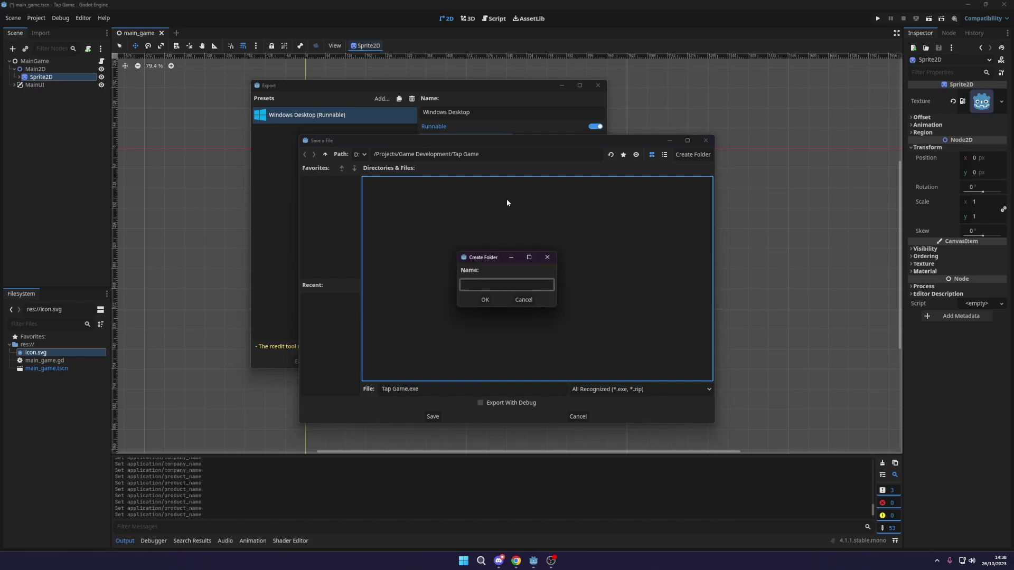
text(Builds)
click(485, 300)
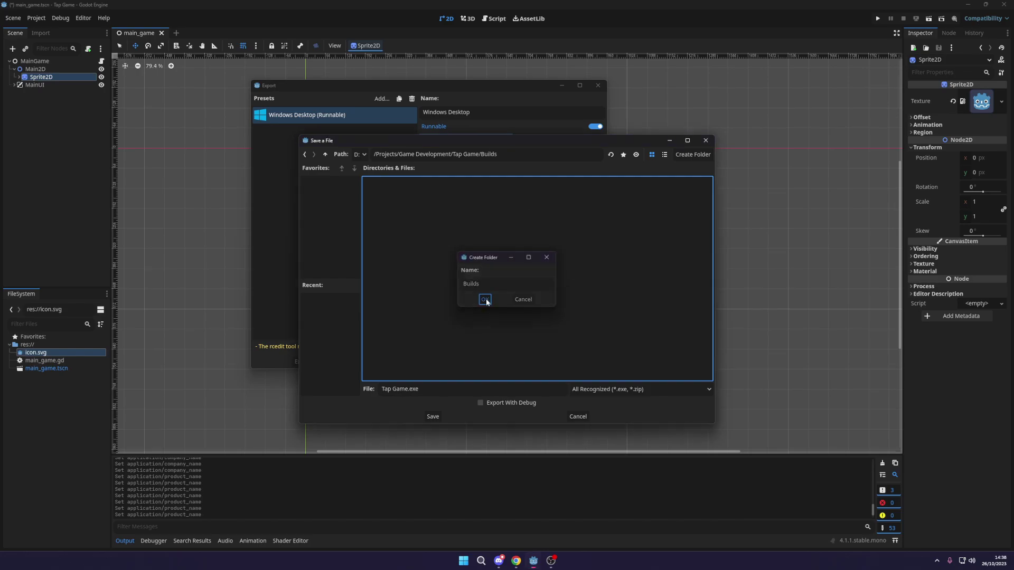
click(432, 416)
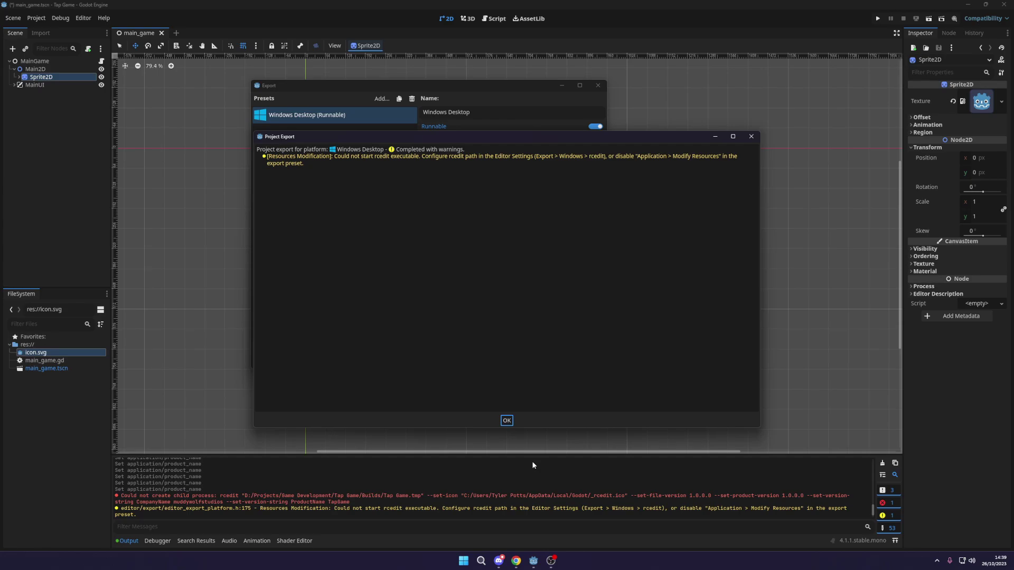
Dismiss the export warnings and browse File Explorer to Projects > Game Development > Tap Game > Builds
click(506, 421)
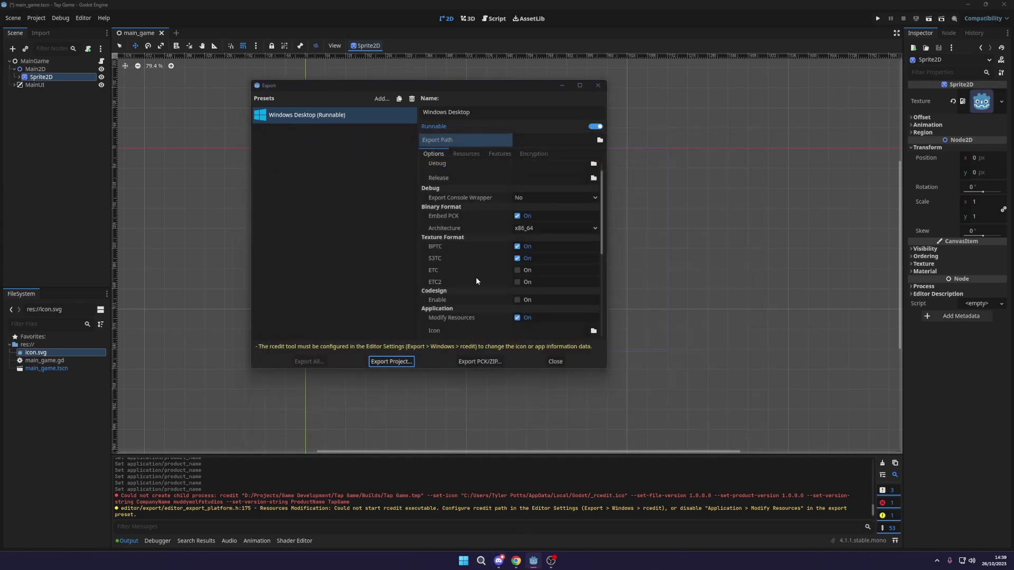
key(super+e)
drag(624, 142, 611, 166)
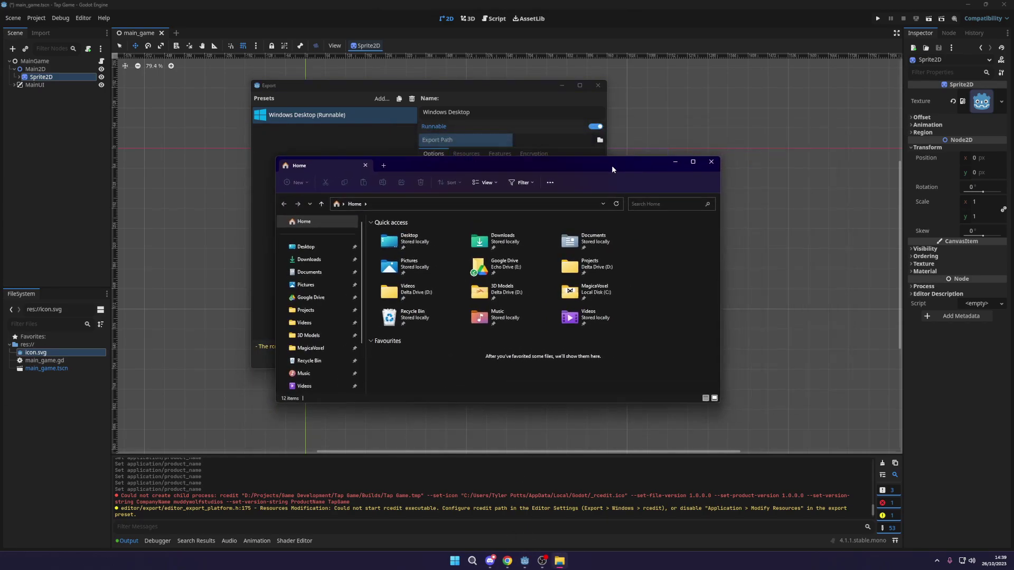
click(330, 312)
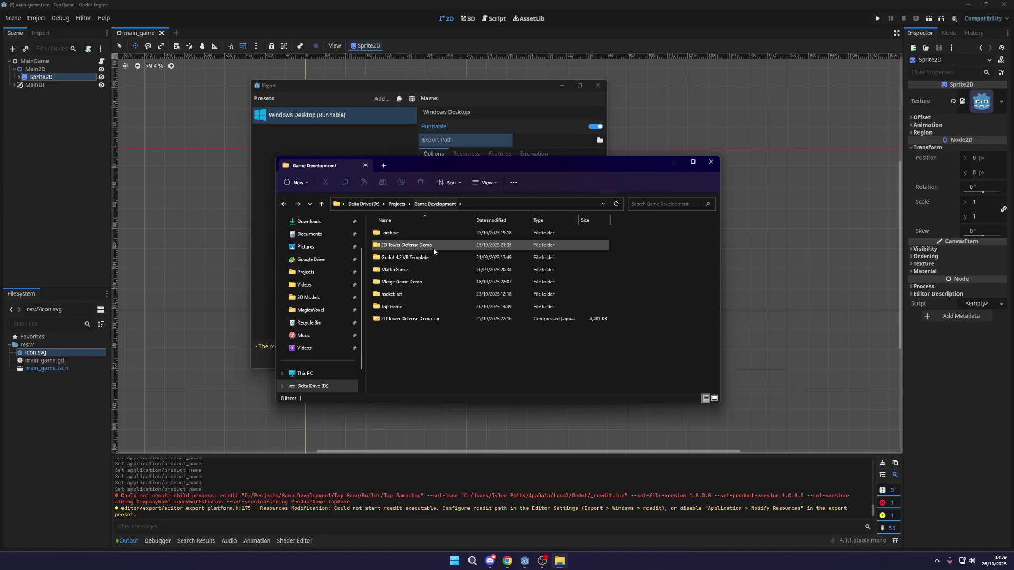
double_click(412, 318)
double_click(410, 308)
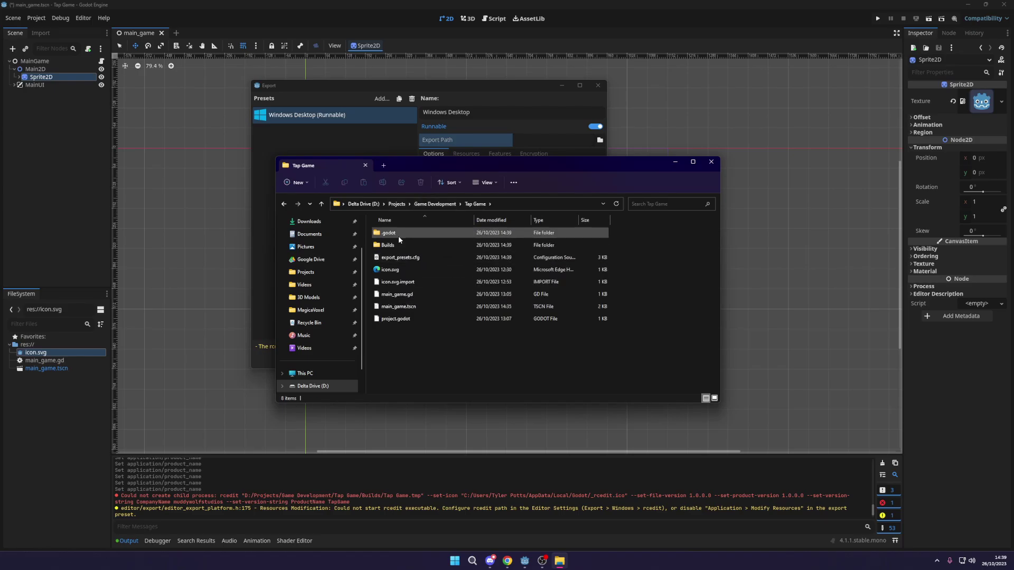
double_click(404, 245)
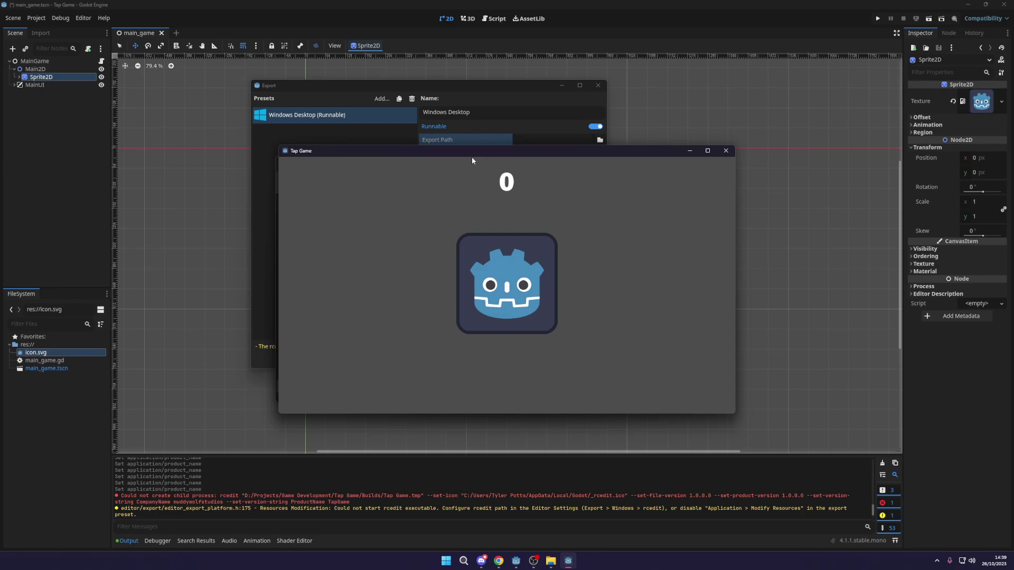
Tap the Godot icon repeatedly in the standalone game to raise the counter
click(521, 299)
click(520, 300)
click(520, 299)
click(520, 299)
triple_click(520, 300)
triple_click(534, 338)
double_click(520, 320)
triple_click(516, 311)
triple_click(515, 310)
triple_click(514, 308)
triple_click(514, 308)
double_click(514, 306)
triple_click(514, 305)
click(516, 305)
triple_click(516, 302)
double_click(512, 298)
triple_click(511, 297)
triple_click(511, 297)
triple_click(511, 297)
triple_click(512, 297)
triple_click(511, 297)
Maximize the game window, keep tapping until the counter hits 65, then close the game
drag(661, 146, 661, 152)
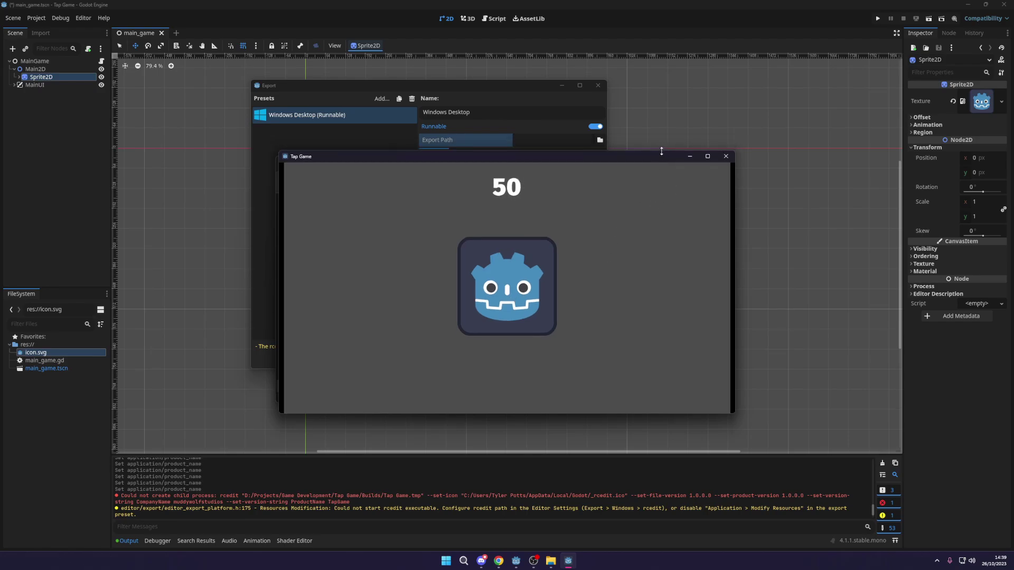
click(708, 156)
triple_click(566, 260)
triple_click(566, 260)
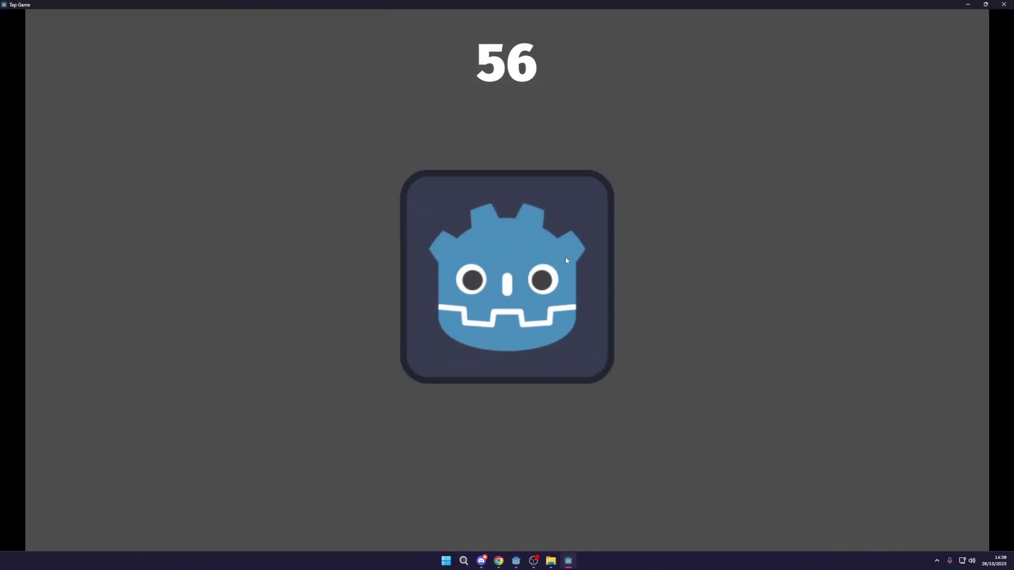
triple_click(565, 260)
triple_click(566, 260)
double_click(566, 260)
click(1003, 4)
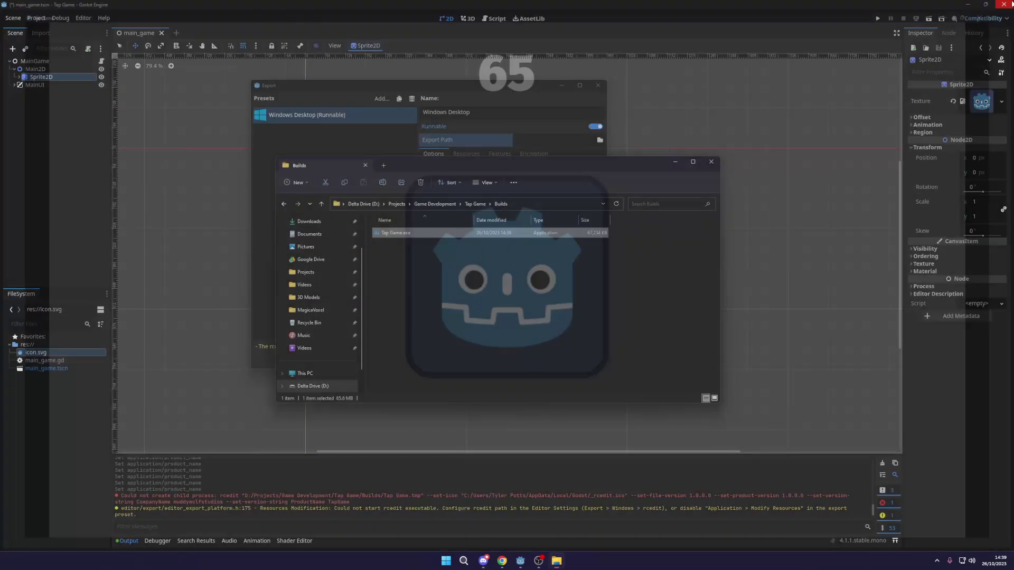